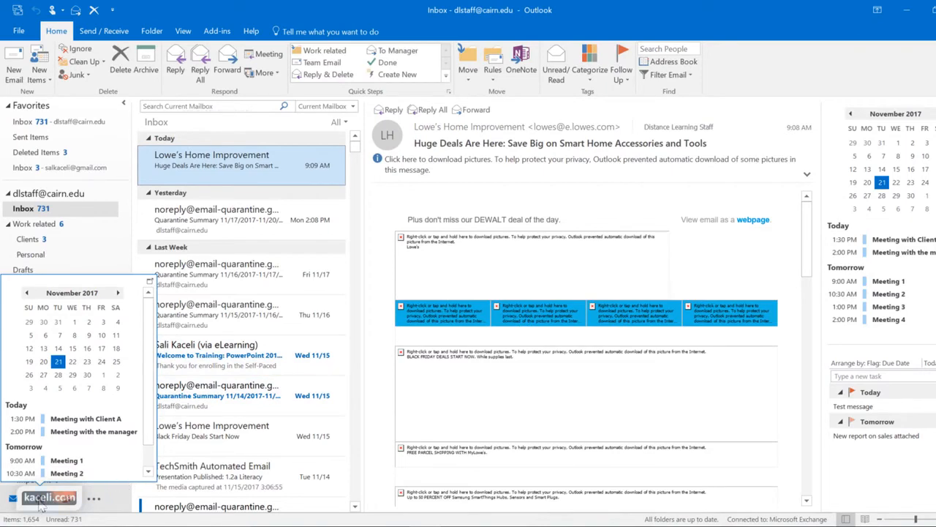
- Open the calendar and create a new appointment on Wednesday, November 22 at 10:00 AM, between Meeting 1 and Meeting 2
click(41, 504)
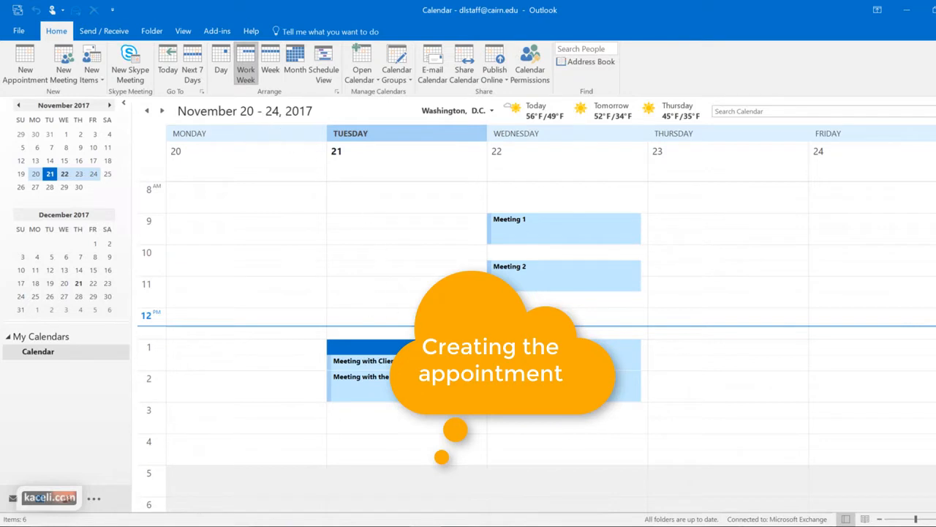
mouse_move(554, 219)
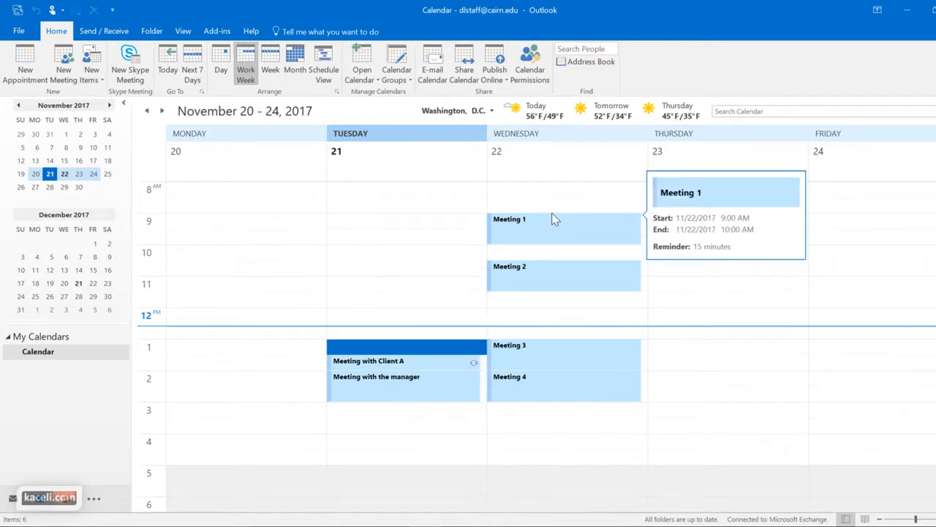
click(506, 257)
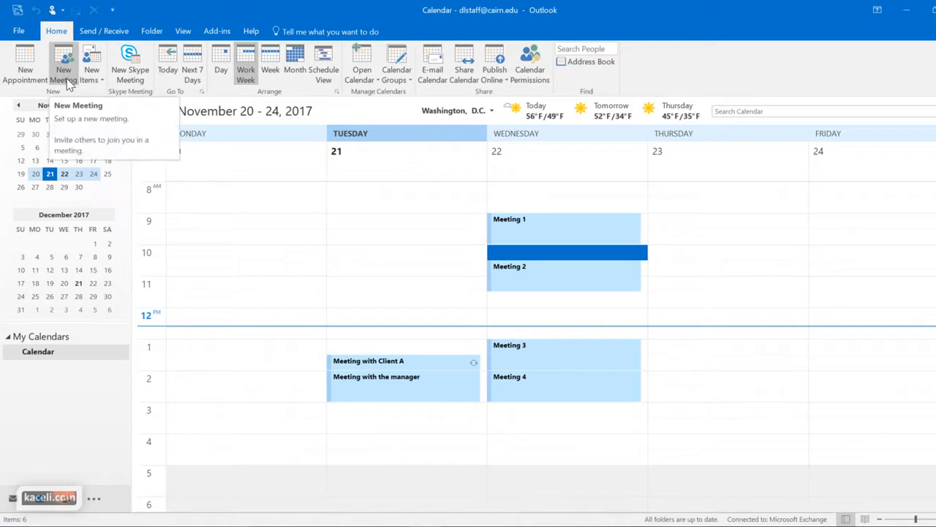
double_click(516, 259)
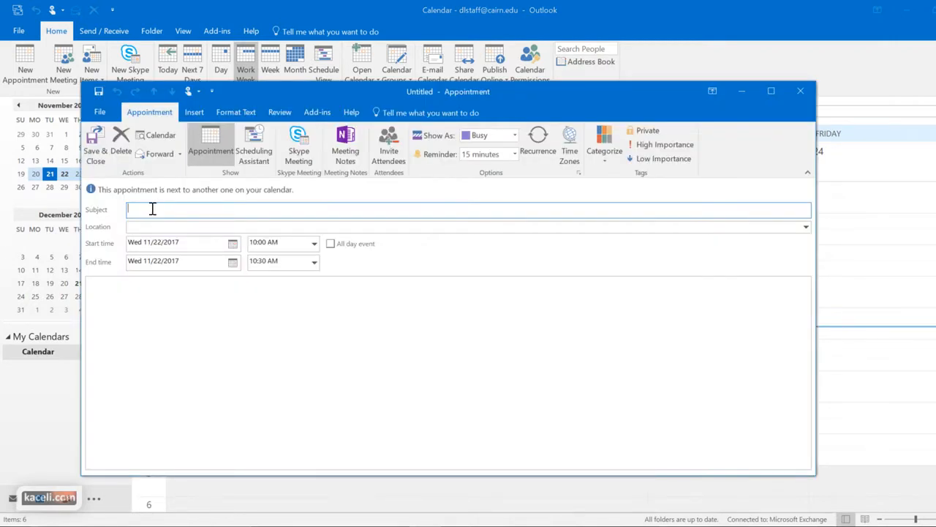
- Enter the appointment subject "Meeting about sales for 2018" and the location "Conference Room 1"
text(Meeting about sales for 2018)
key(Tab)
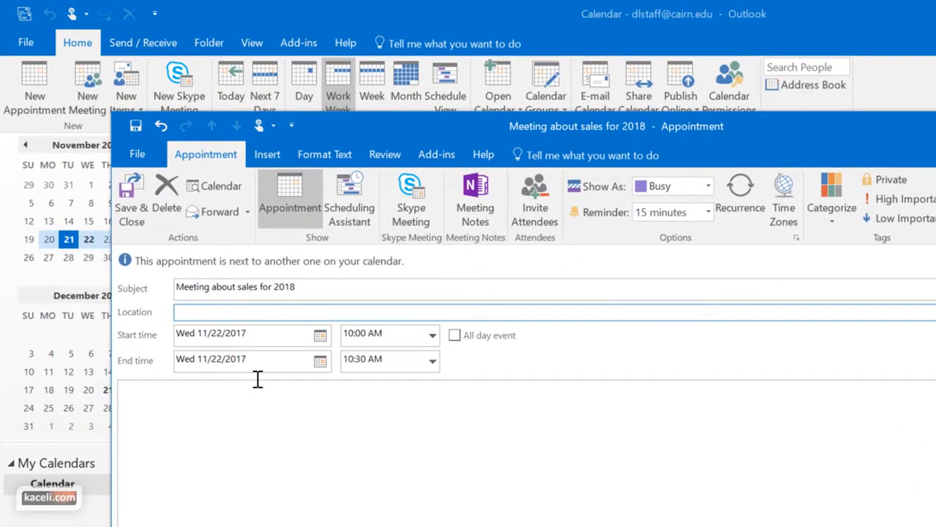
text(Conference Room 1)
click(326, 416)
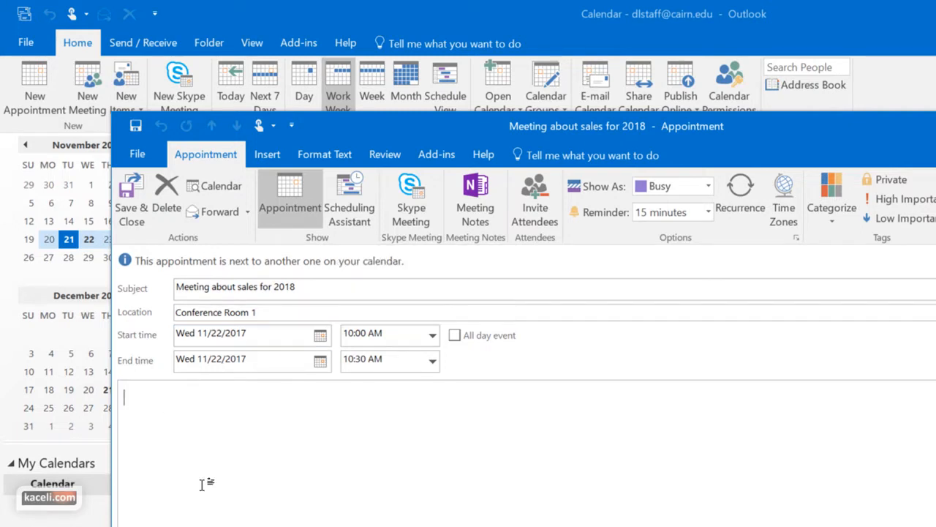
- In the Scheduling Assistant, search the Global Address List for "instructor" and add Online Instructor as a required attendee
click(352, 199)
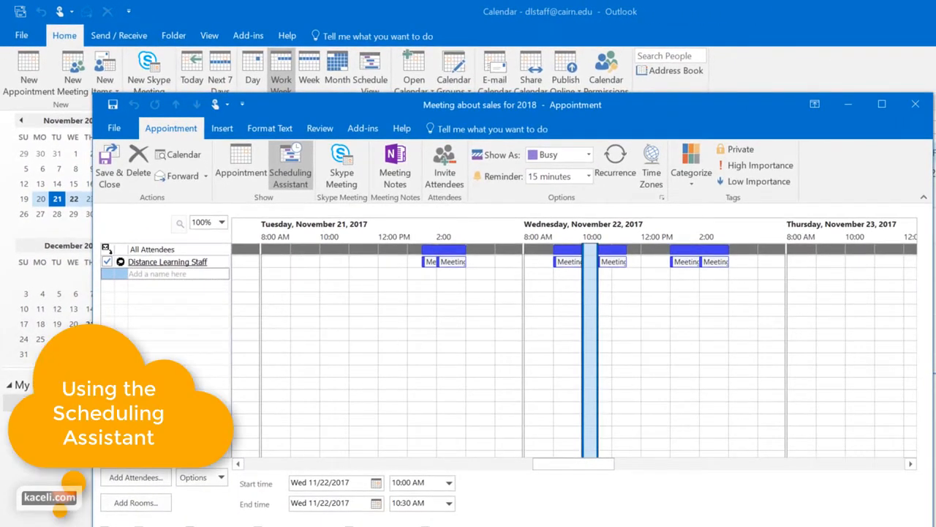
click(153, 482)
click(642, 217)
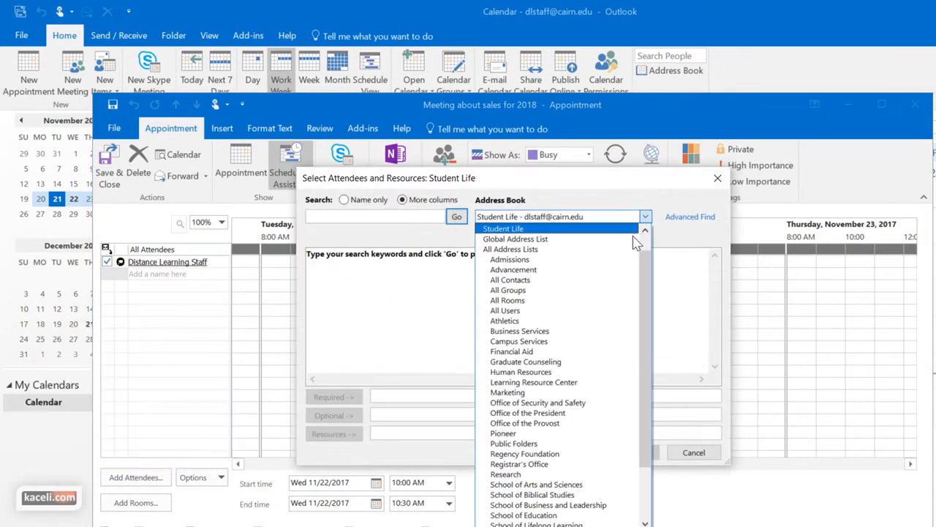
click(600, 240)
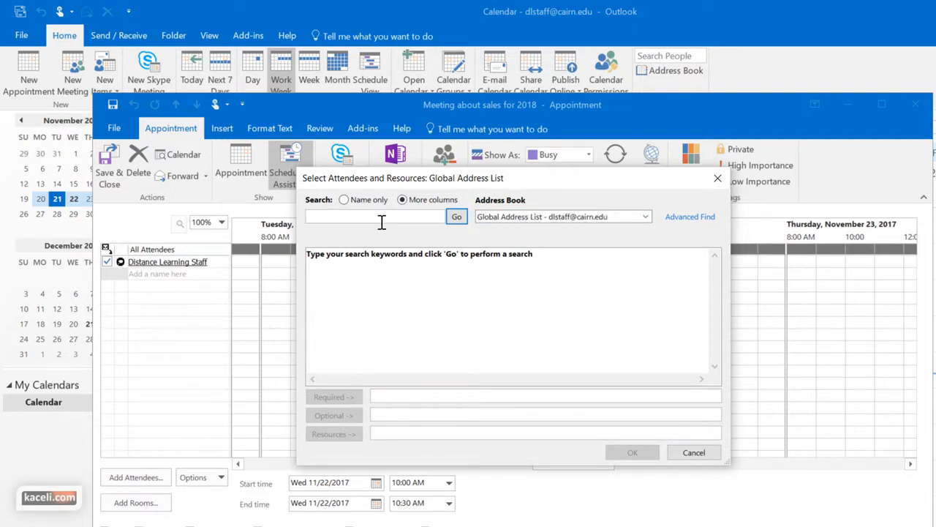
text(instructor)
click(454, 220)
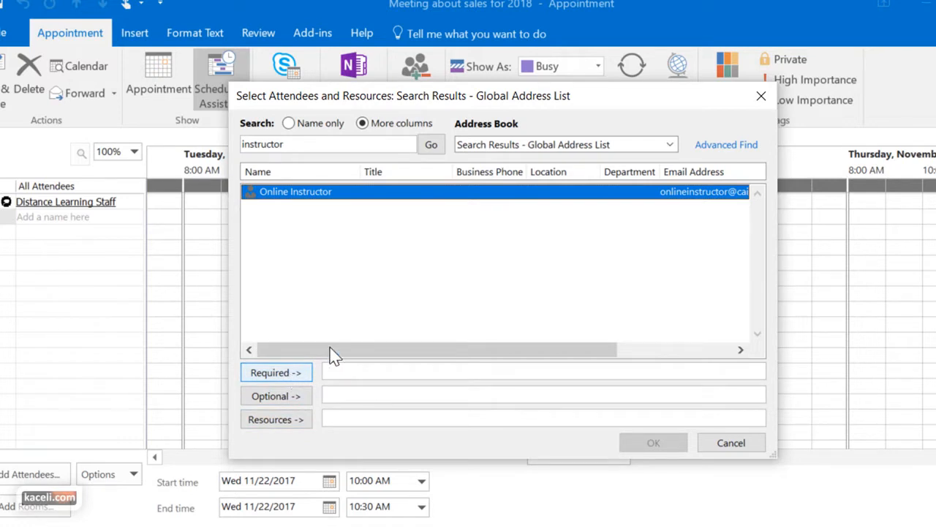
click(299, 370)
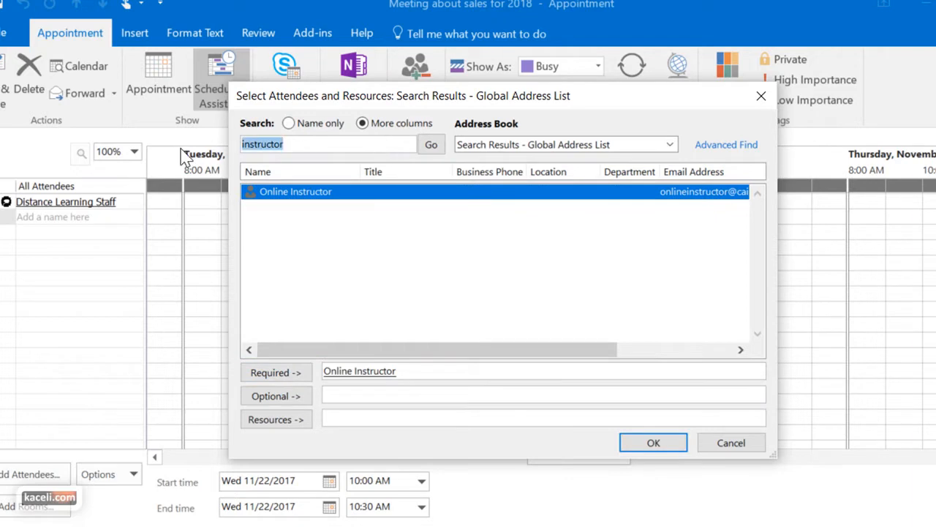
- Search the address list for "test", add both matching people as optional attendees, and confirm the attendee selection
key(BackSpace)
text(test)
key(Return)
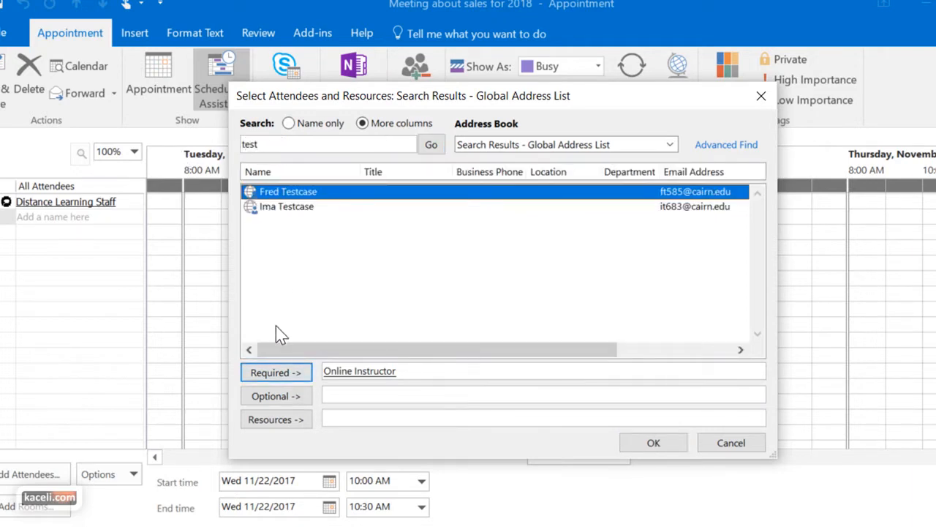
click(298, 400)
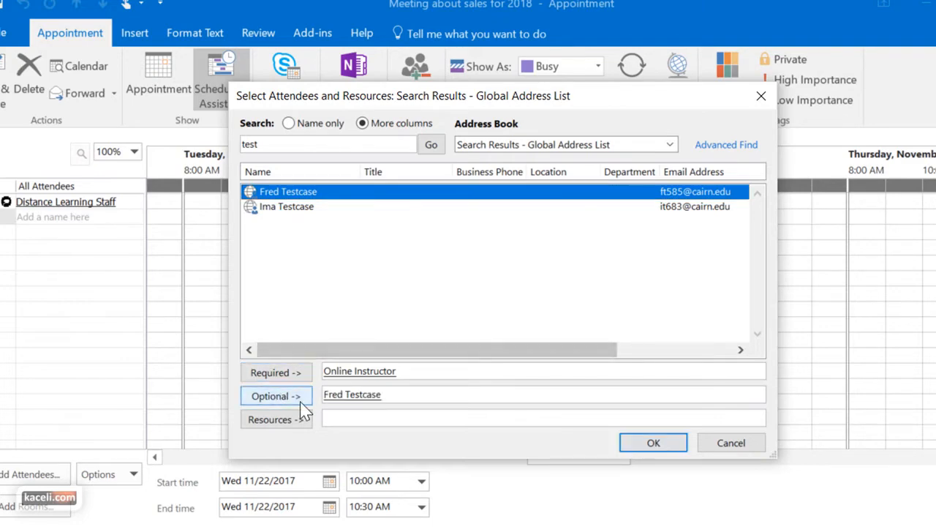
click(282, 207)
click(300, 396)
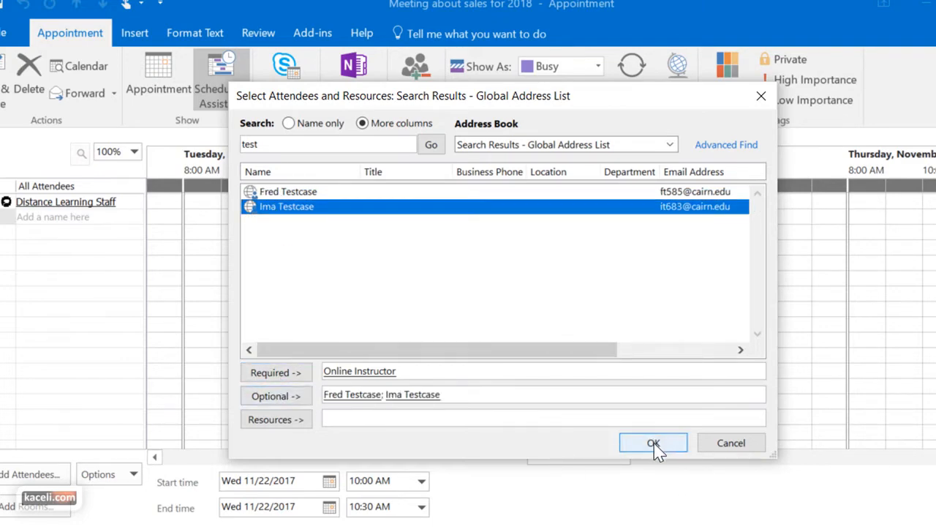
click(653, 444)
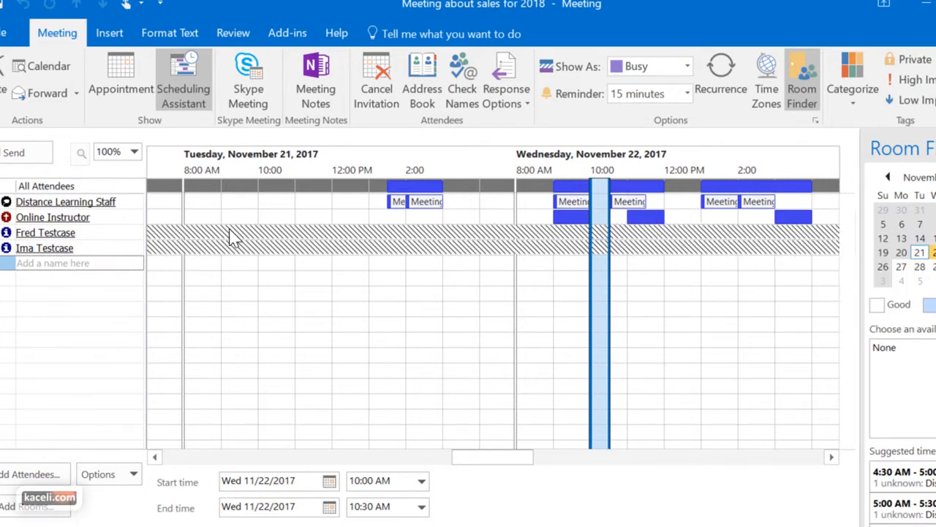
- Check the attendees' availability and suggested times, and reschedule the meeting to Wednesday 11/22/2017, 12:00 PM to 1:00 PM
mouse_move(232, 245)
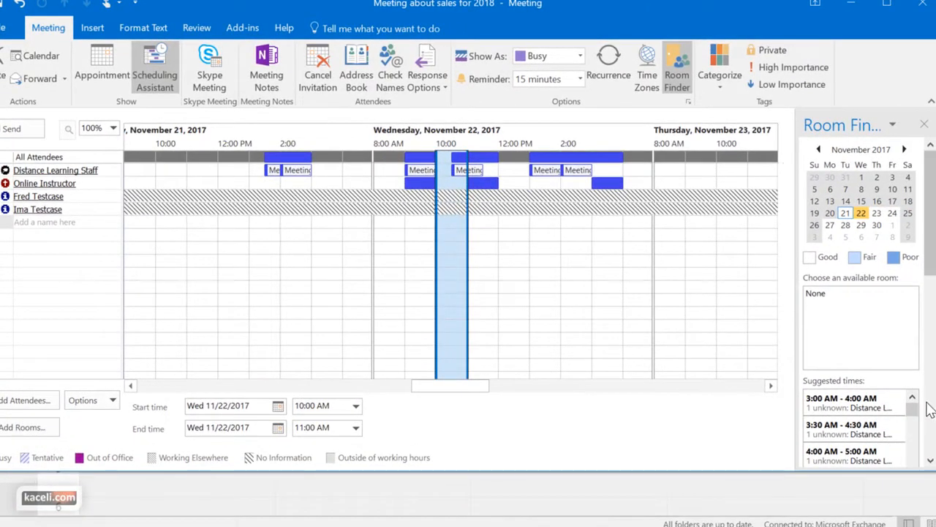
scroll(852, 427, down, 2)
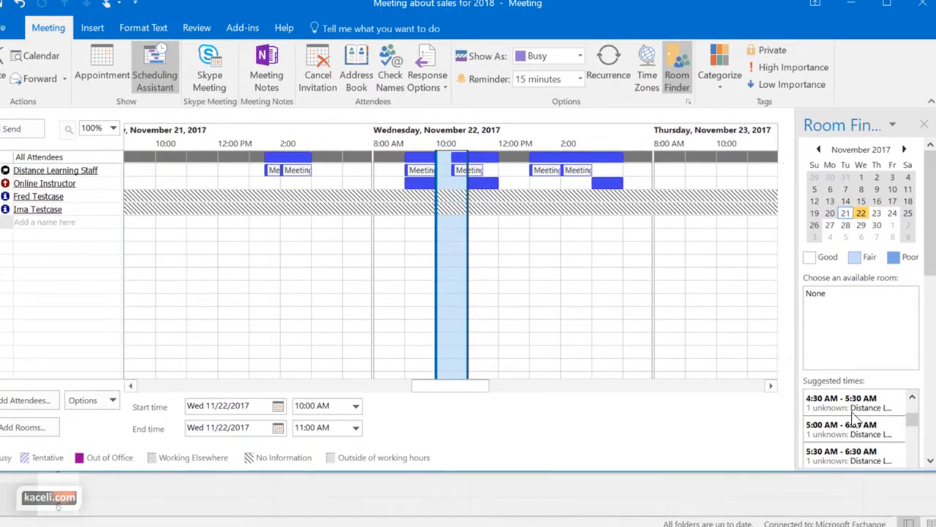
click(514, 167)
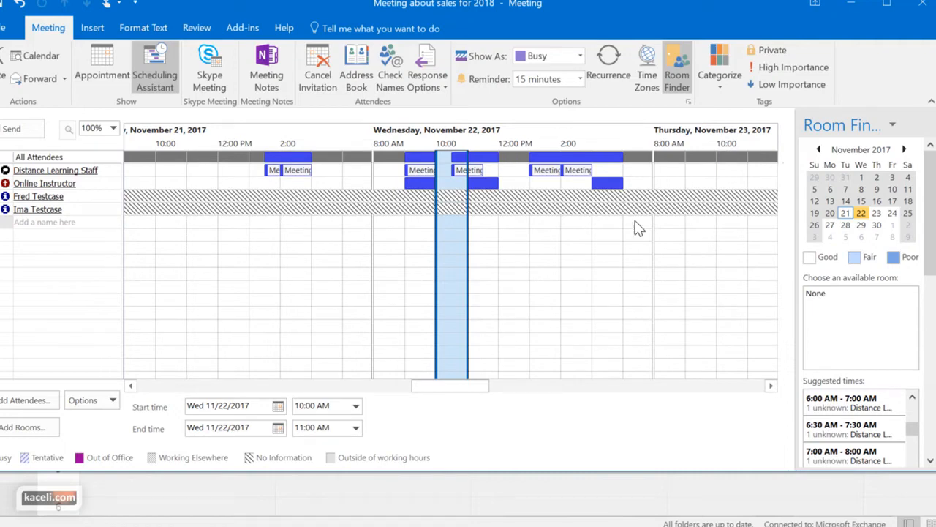
click(506, 173)
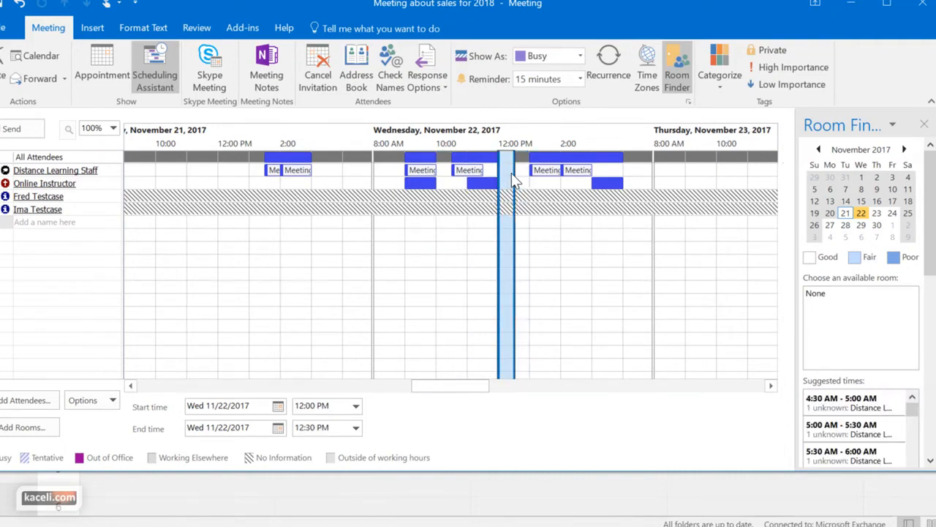
drag(513, 174, 523, 179)
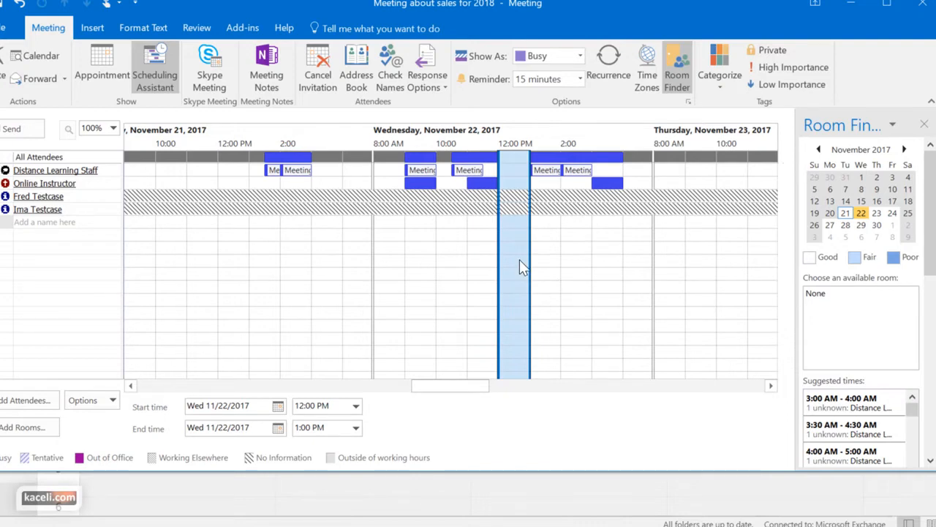
click(580, 78)
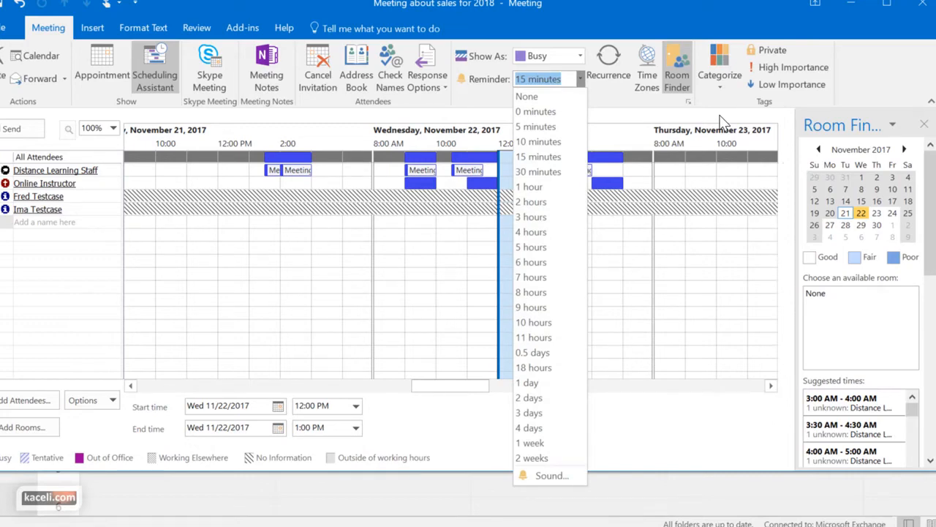
click(613, 107)
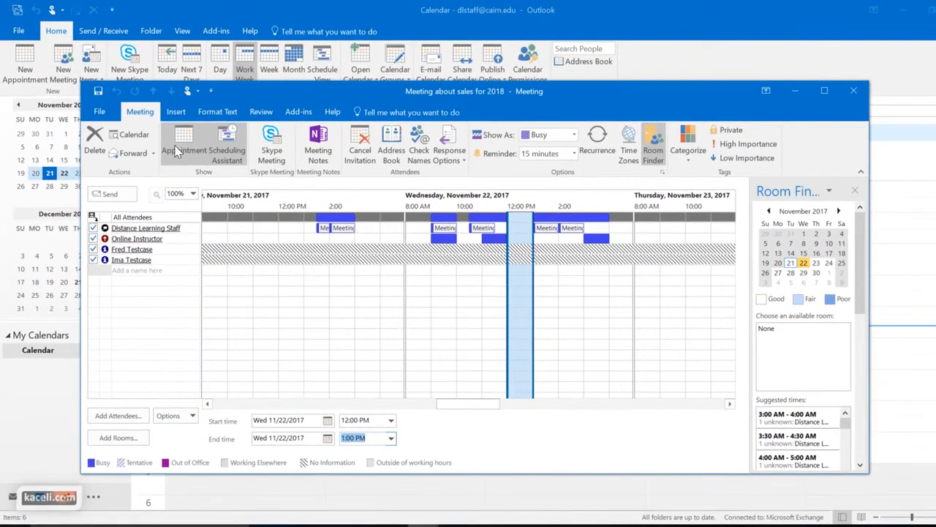
- Return to the meeting's appointment details and write "Additional notes" in the message body
click(117, 84)
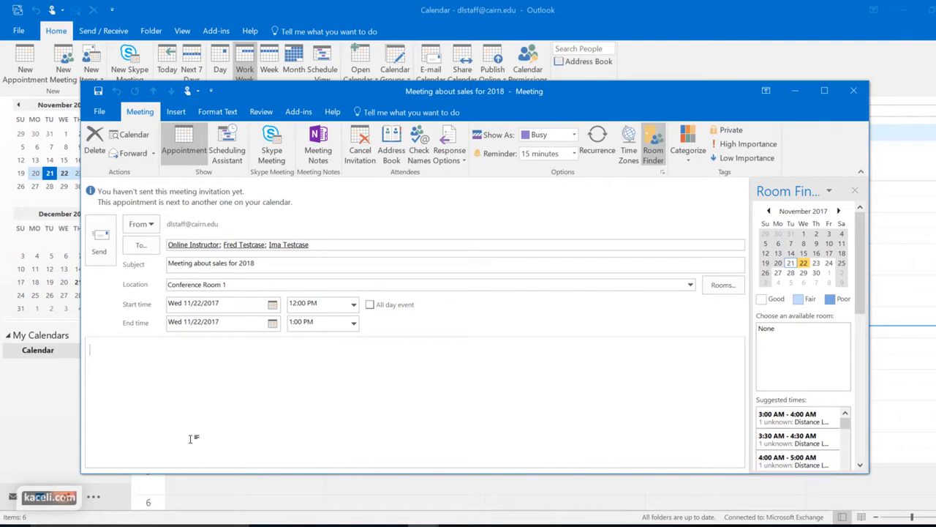
text(fgdfgd)
key(BackSpace)
key(BackSpace)
key(BackSpace)
key(BackSpace)
key(BackSpace)
key(BackSpace)
key(BackSpace)
key(BackSpace)
- Attach Sales Report 1.xlsx to the meeting and send the invitation to the attendees
click(175, 111)
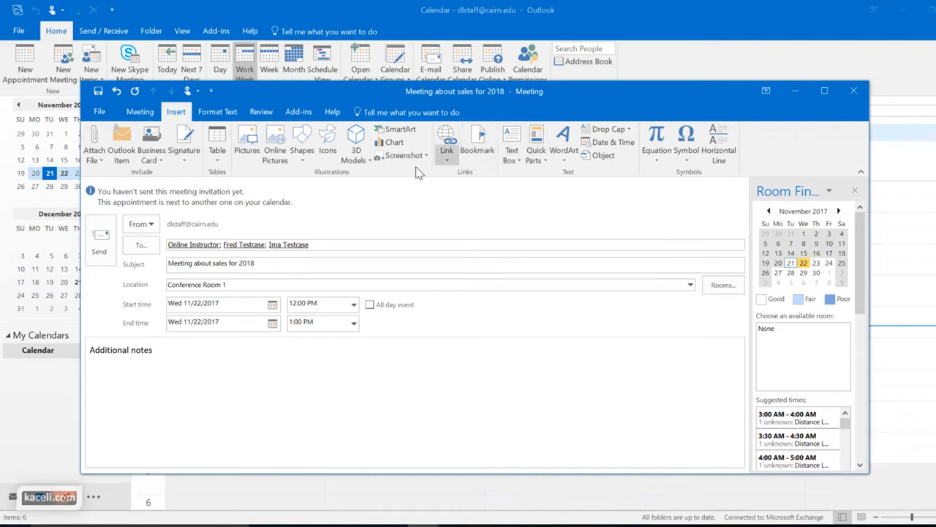
click(95, 147)
click(130, 505)
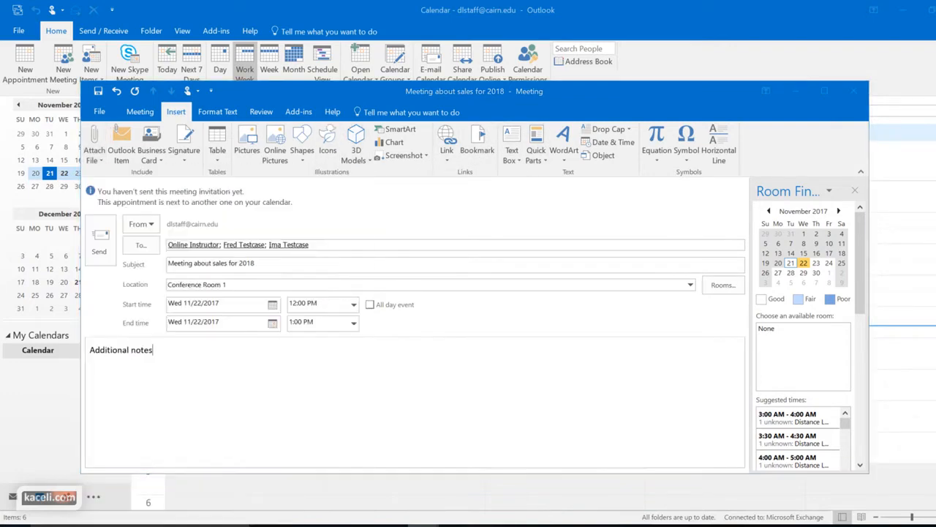
double_click(237, 263)
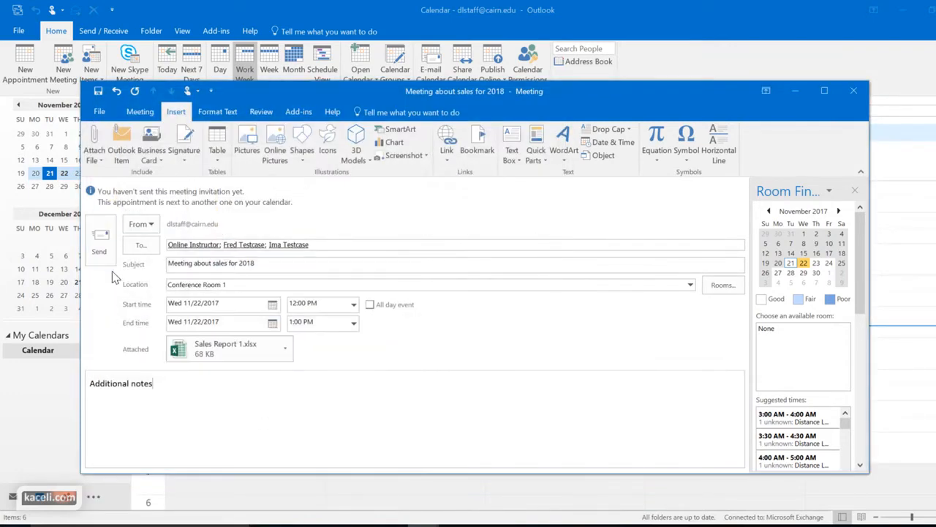
click(103, 243)
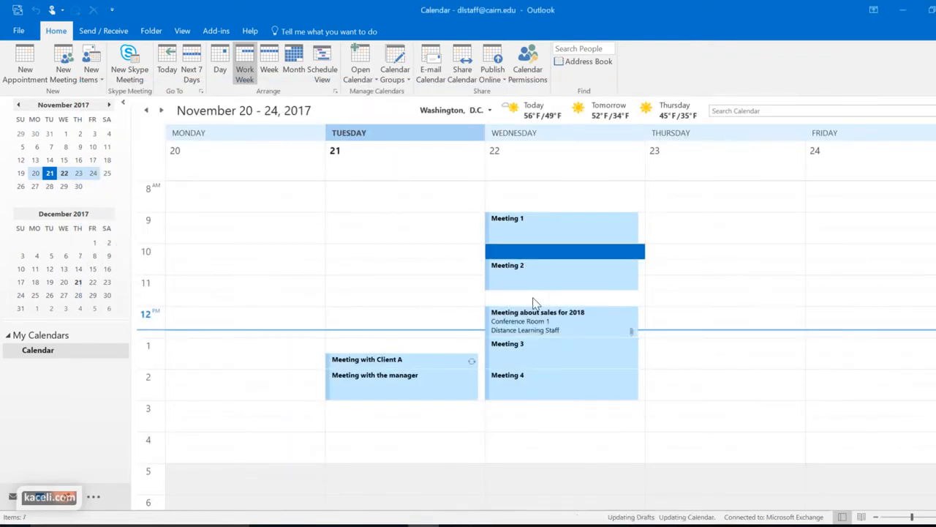
mouse_move(536, 321)
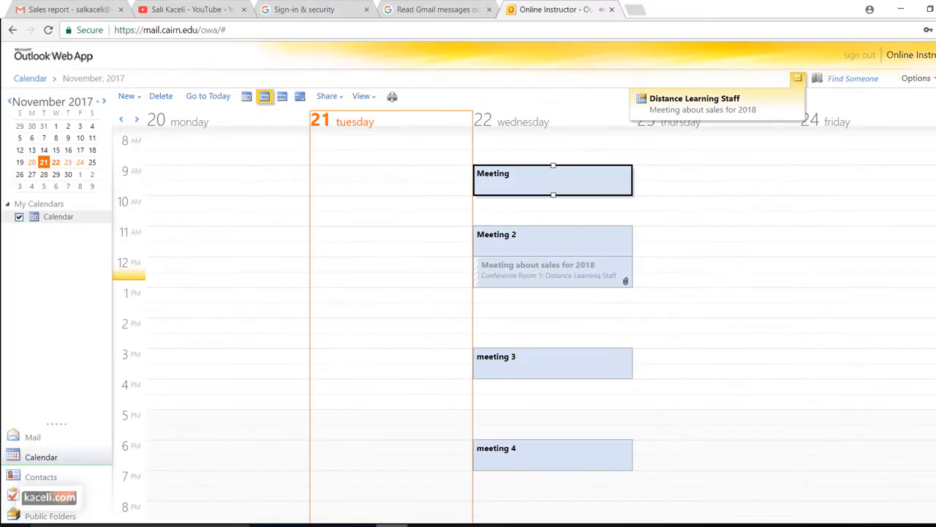
- In Outlook Web App, accept the sales meeting invitation with the reply "I am out of the office at that time but will make it changing my plans."
click(34, 437)
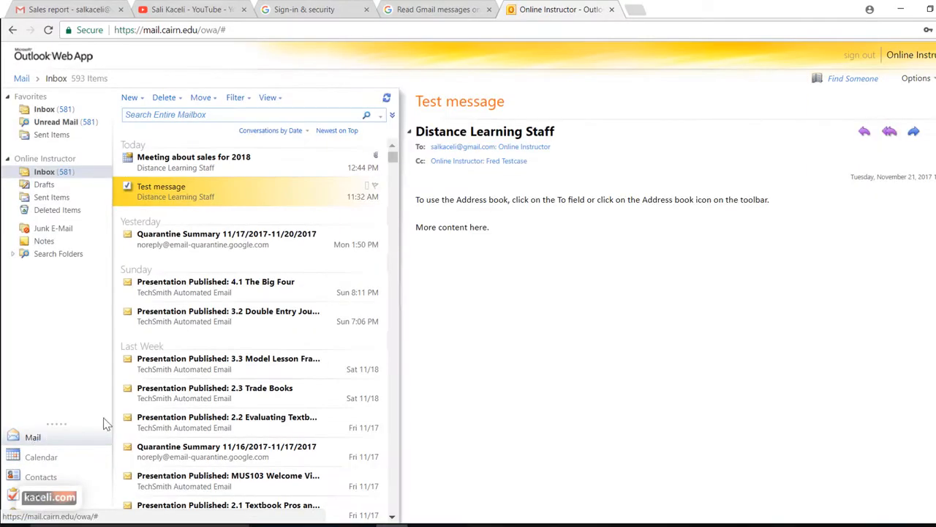
click(188, 163)
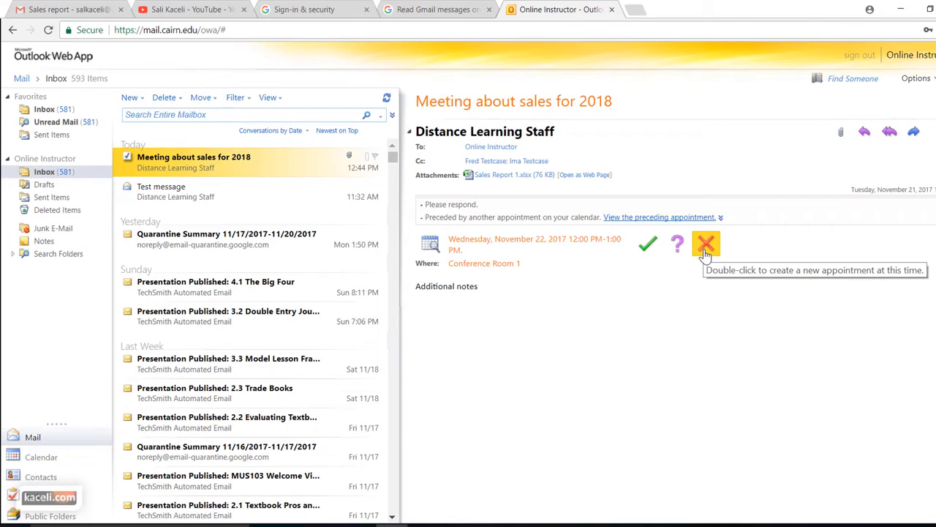
click(649, 244)
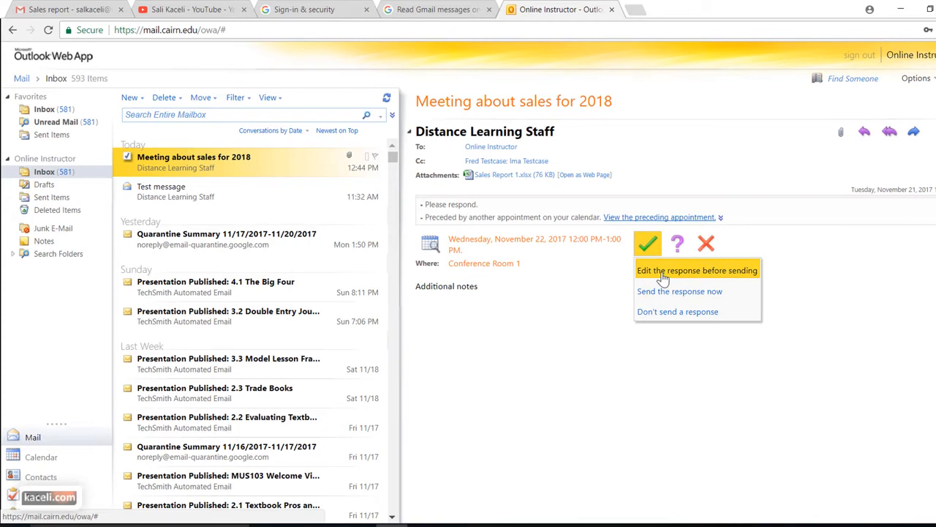
click(664, 278)
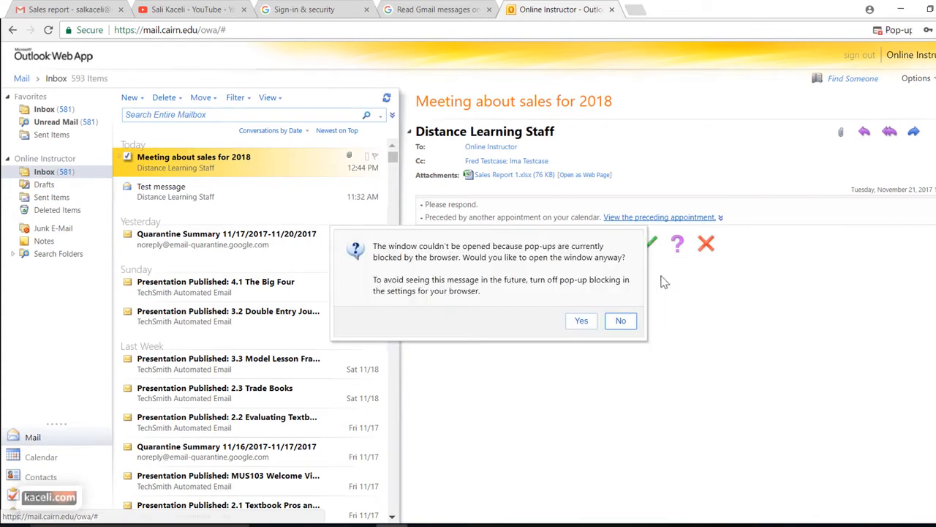
click(582, 320)
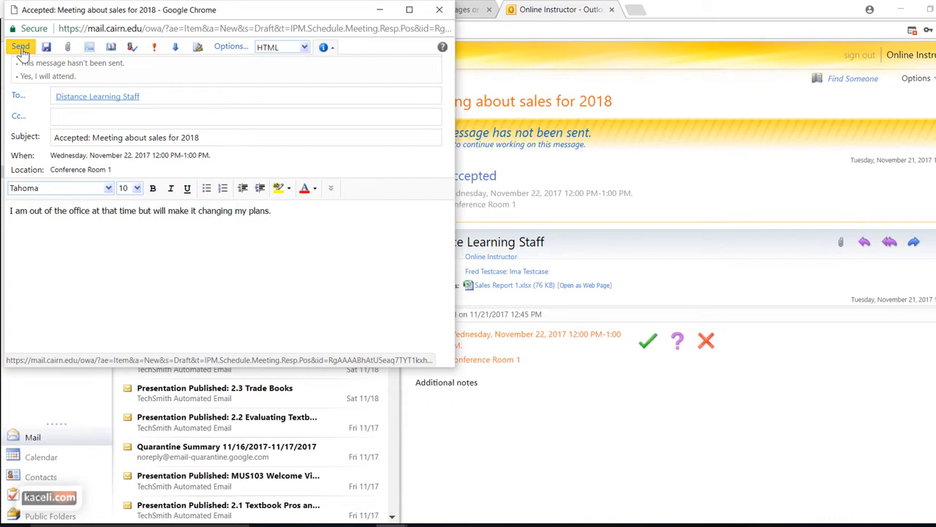
click(20, 48)
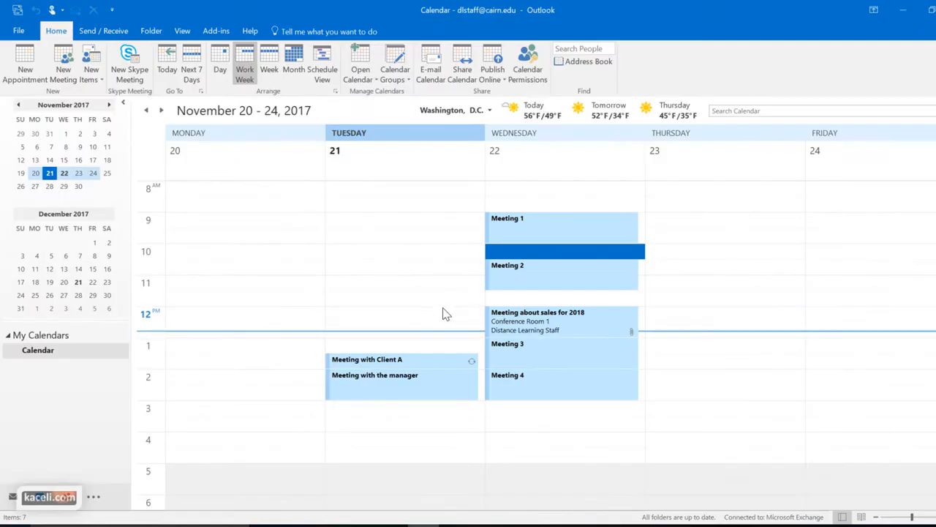
click(408, 313)
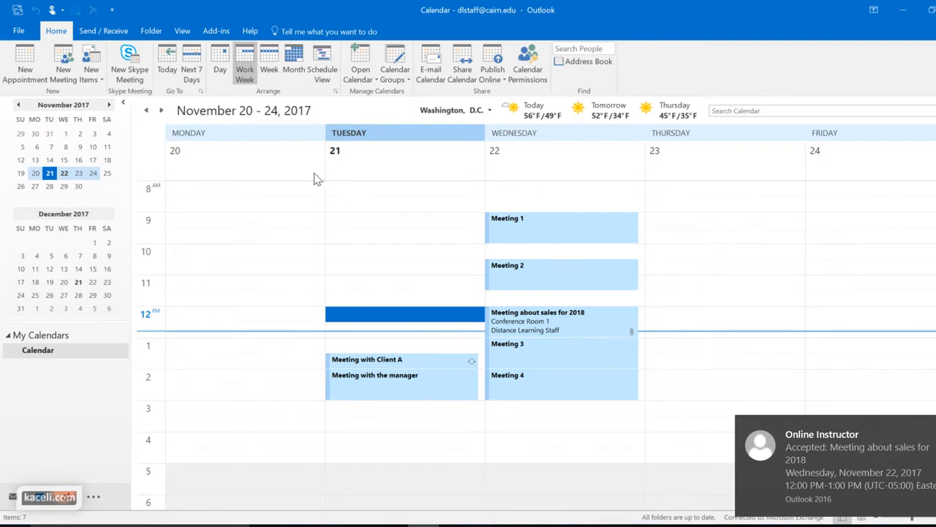
- Open the attendee's acceptance of the sales meeting in the inbox and read the comment in the reply
click(13, 497)
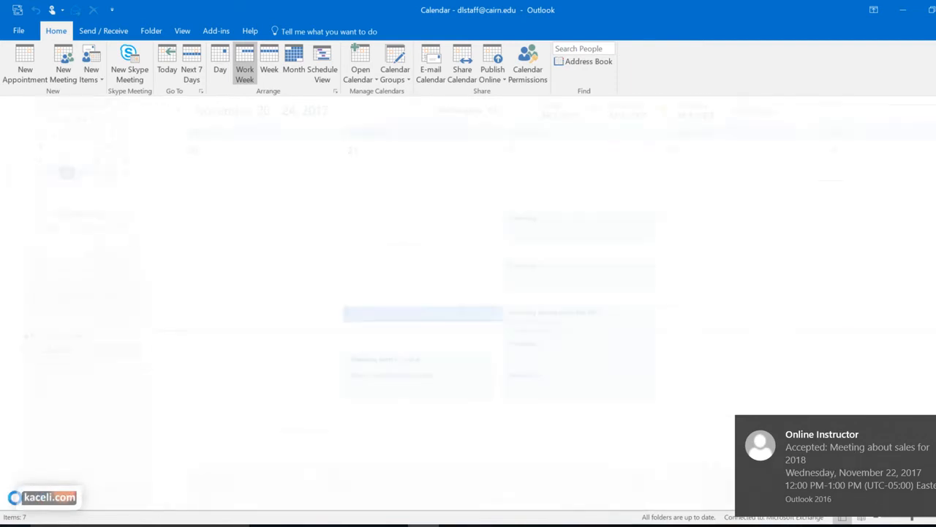
click(204, 164)
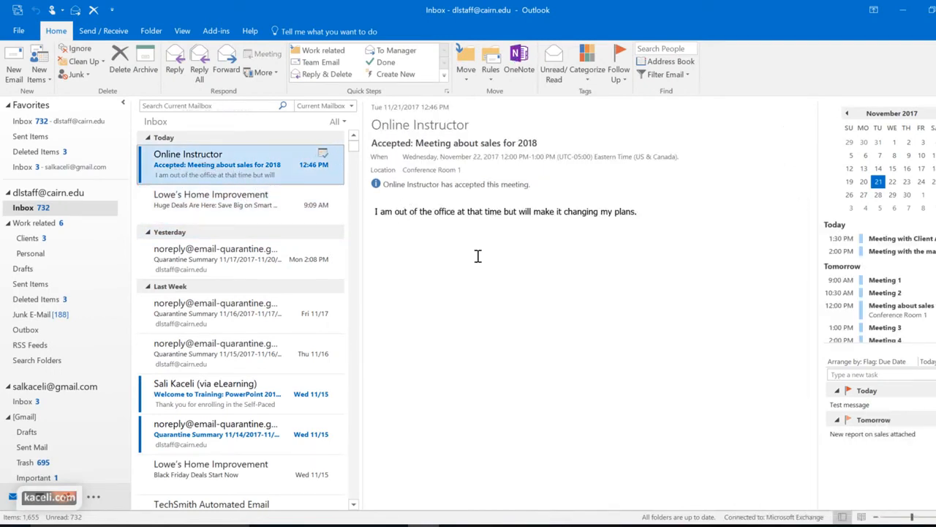
drag(396, 211, 764, 266)
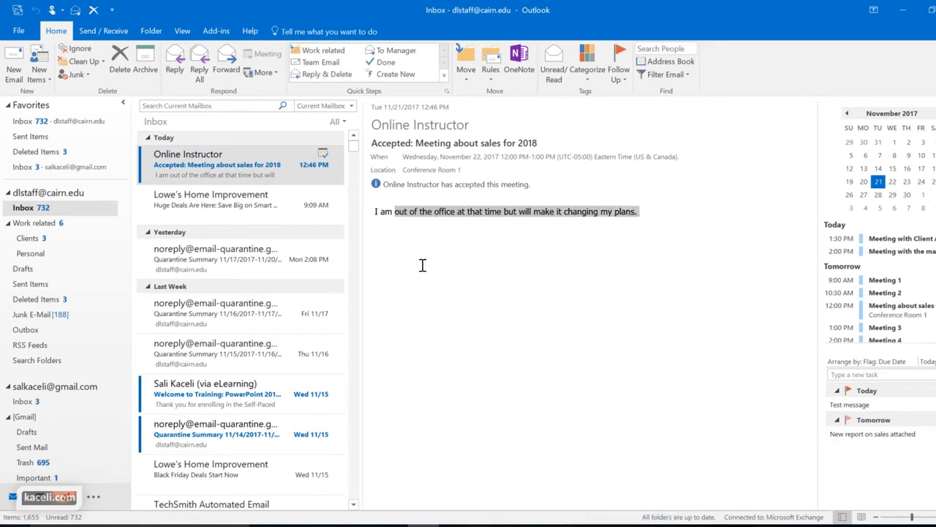
- Open the sales meeting from the calendar, review the attendees' response tracking, and close the meeting
click(36, 504)
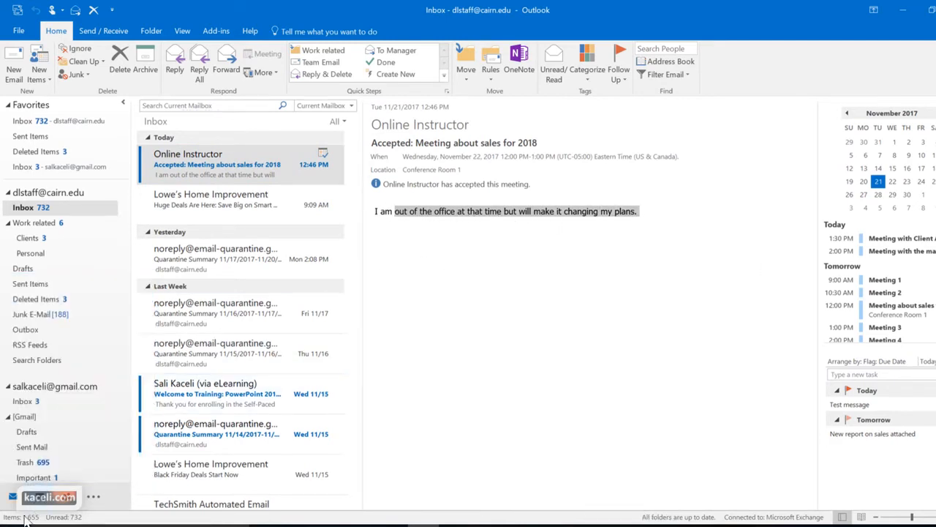
double_click(570, 326)
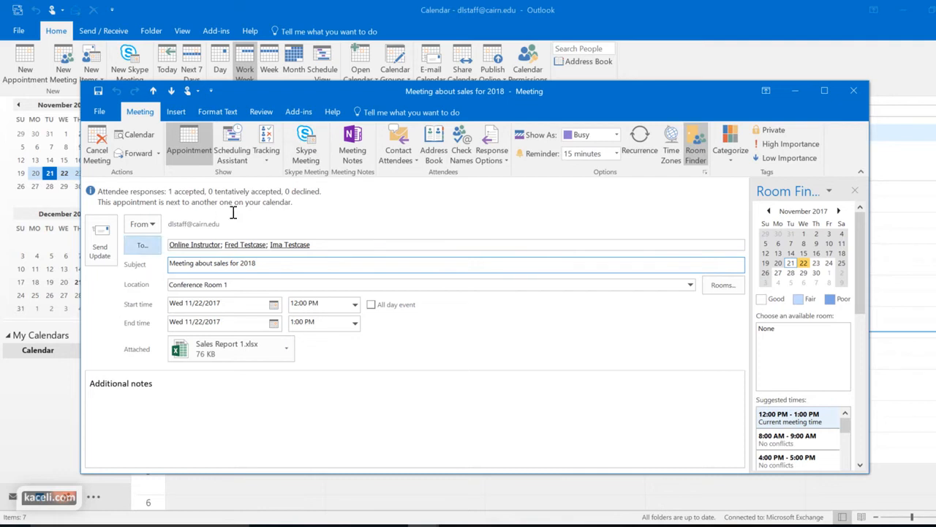
click(265, 151)
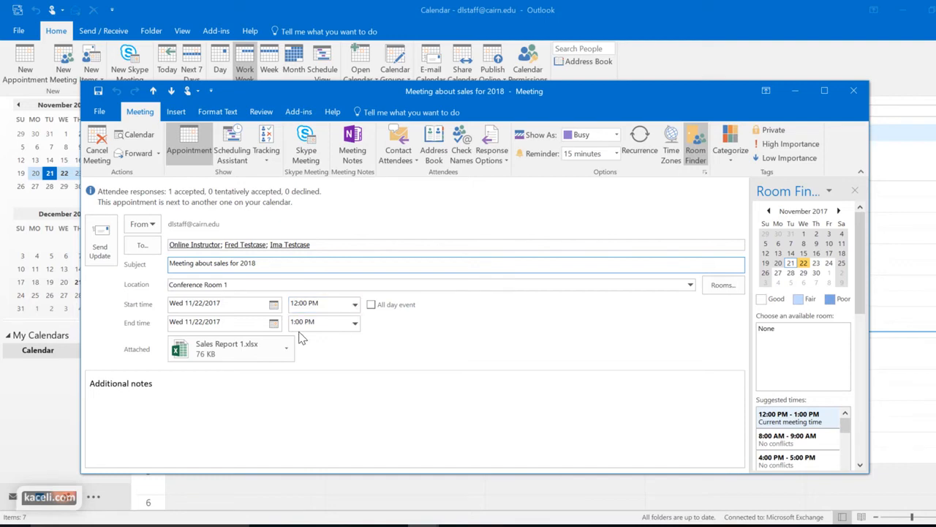
click(853, 91)
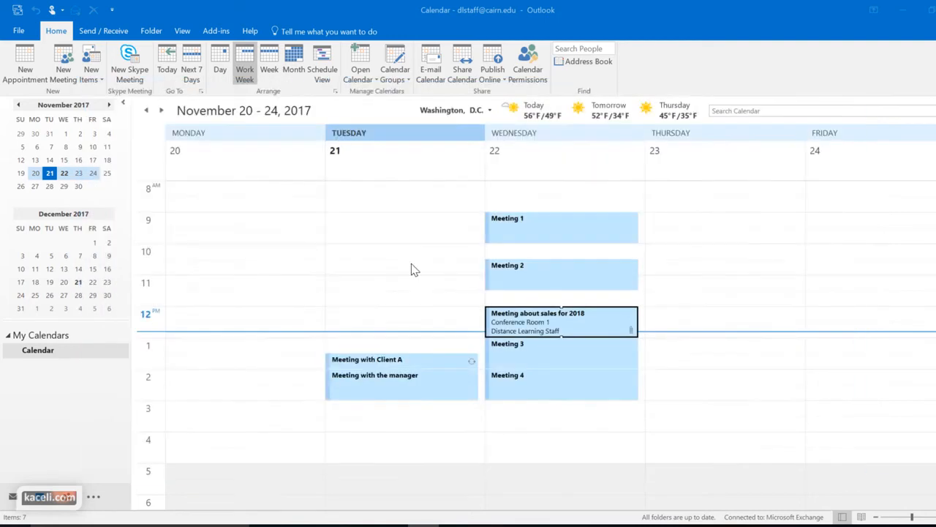
- Reopen the sales meeting from the calendar and set its date to Friday 11/24/2017
mouse_move(526, 318)
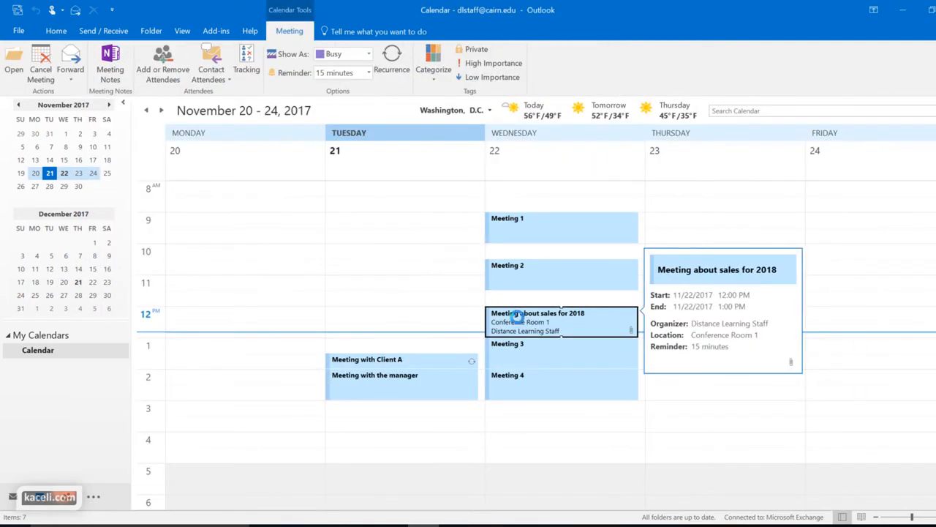
double_click(496, 328)
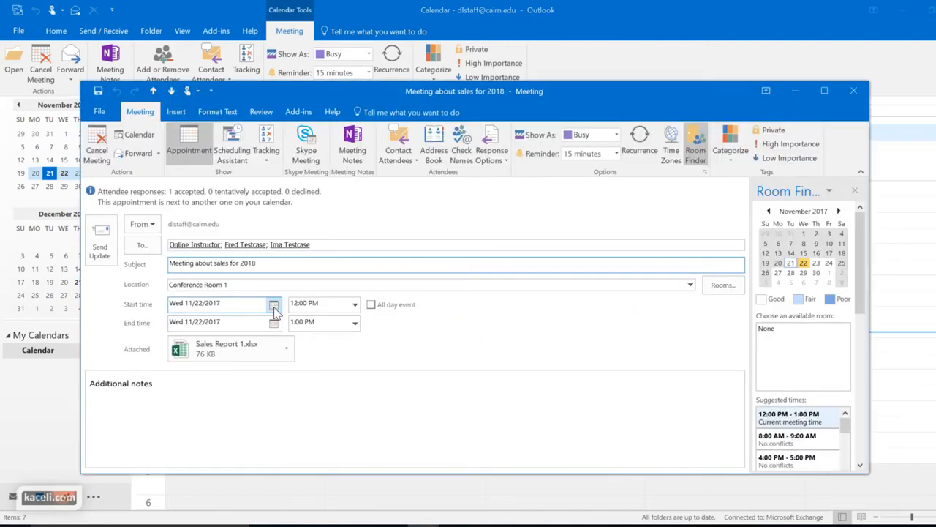
click(273, 304)
click(252, 392)
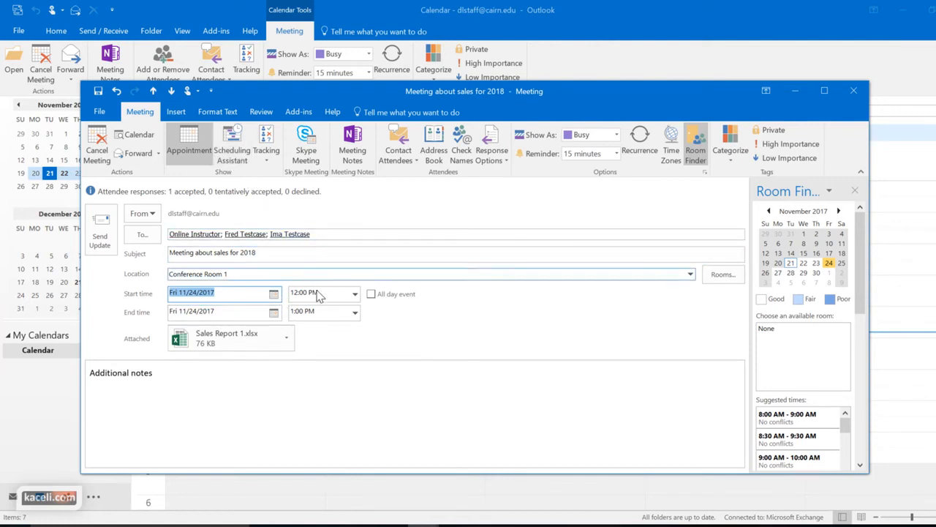
- Use the Scheduling Assistant to move the meeting to Thursday 11/23/2017, 8:30 AM to 10:00 AM, and return to the appointment details
click(232, 155)
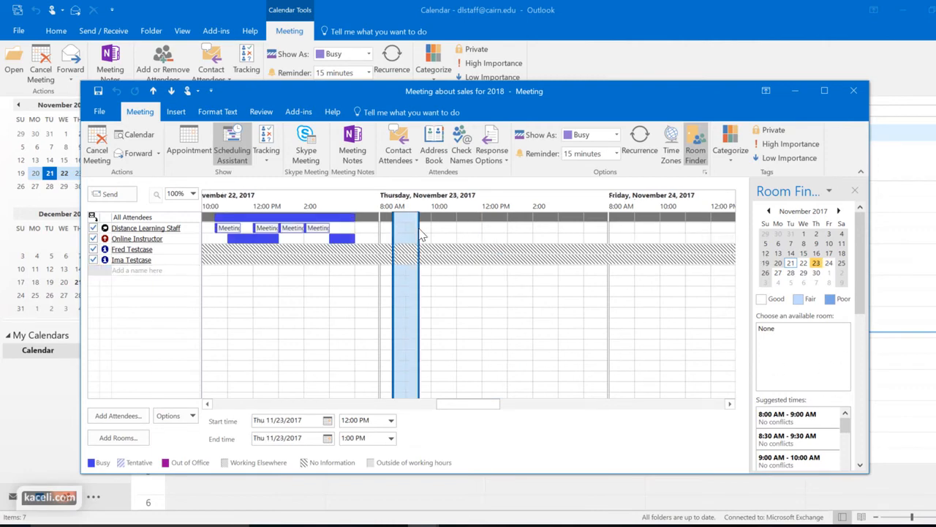
drag(428, 237, 429, 245)
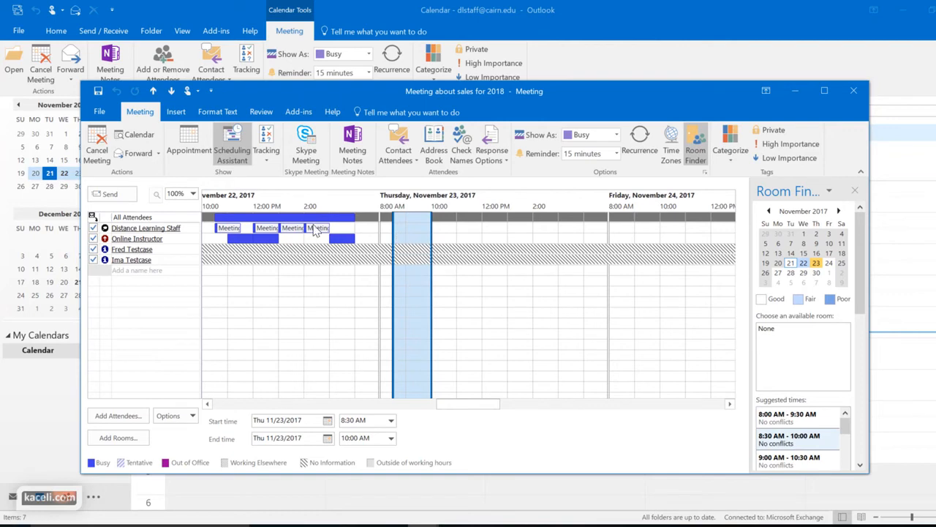
click(197, 142)
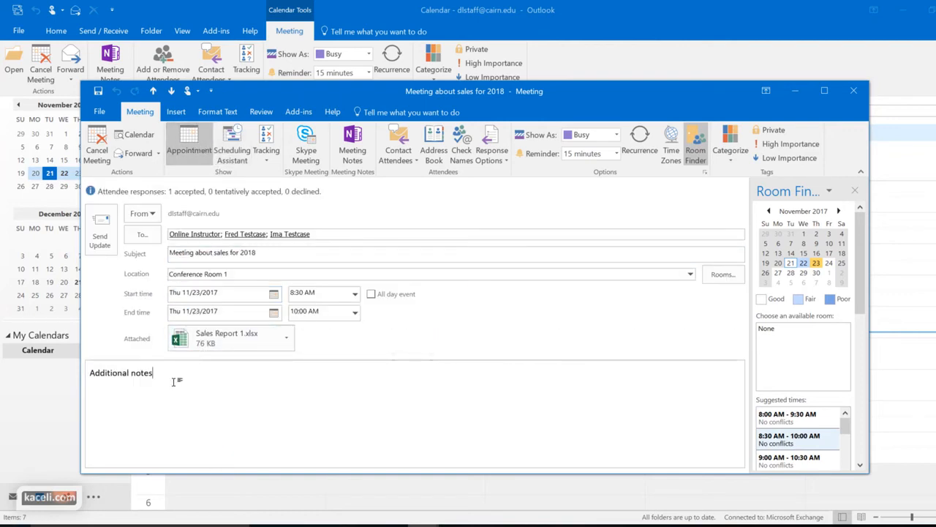
- Replace the message body with "Sorry, I had change the time. ..." and send the update to the attendees
drag(173, 381, 60, 365)
text(Sorry, I had change the time. ...)
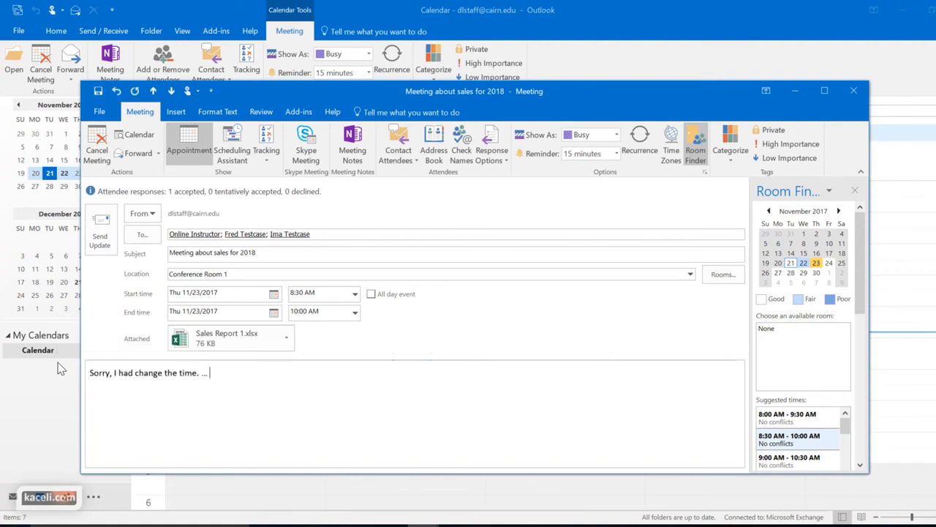
click(100, 234)
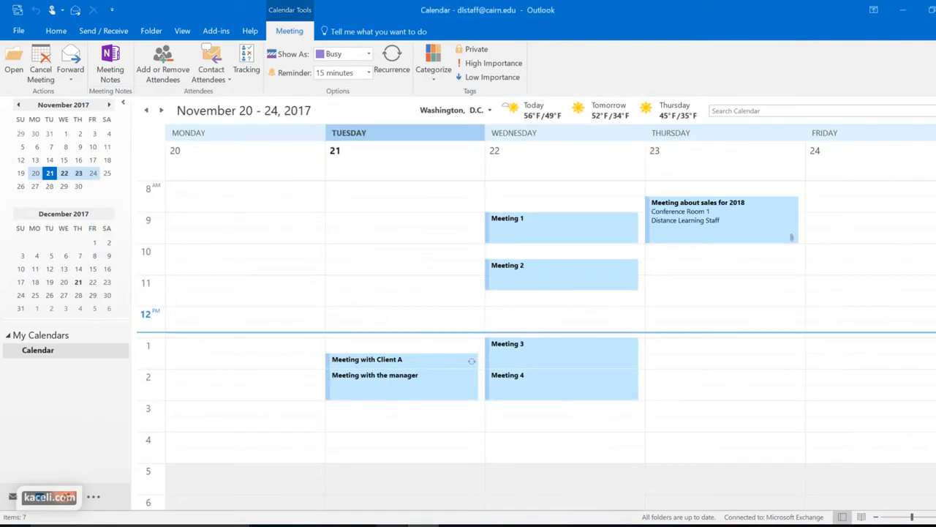
- In Outlook Web App, open the updated sales meeting request and accept it, sending the response immediately without a comment
click(392, 525)
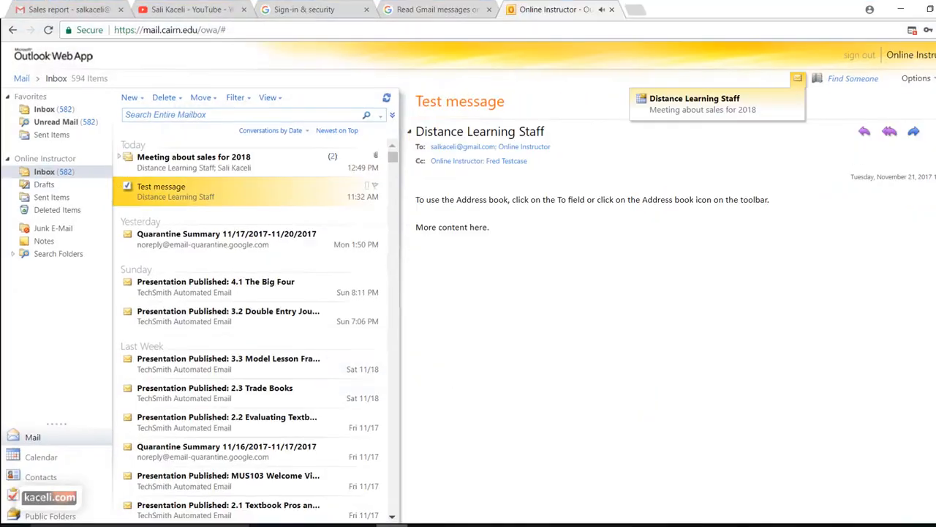
click(197, 168)
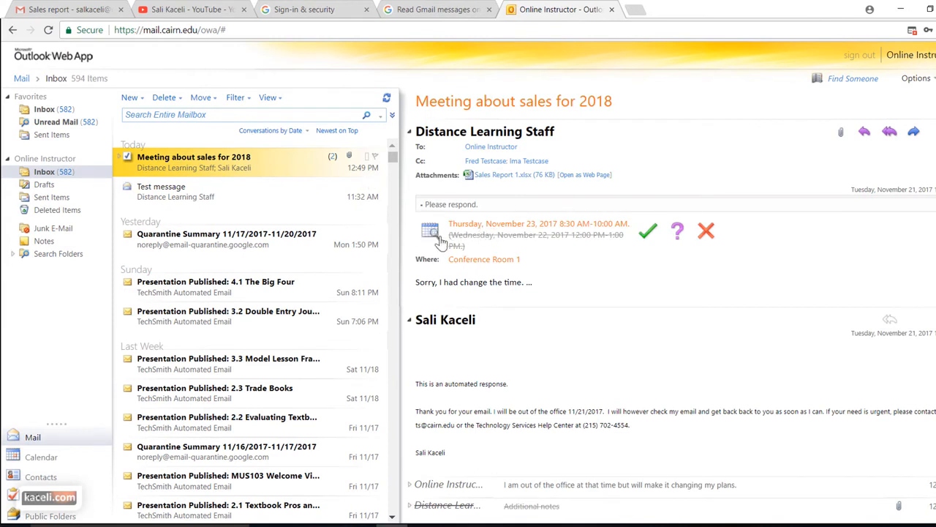
click(651, 245)
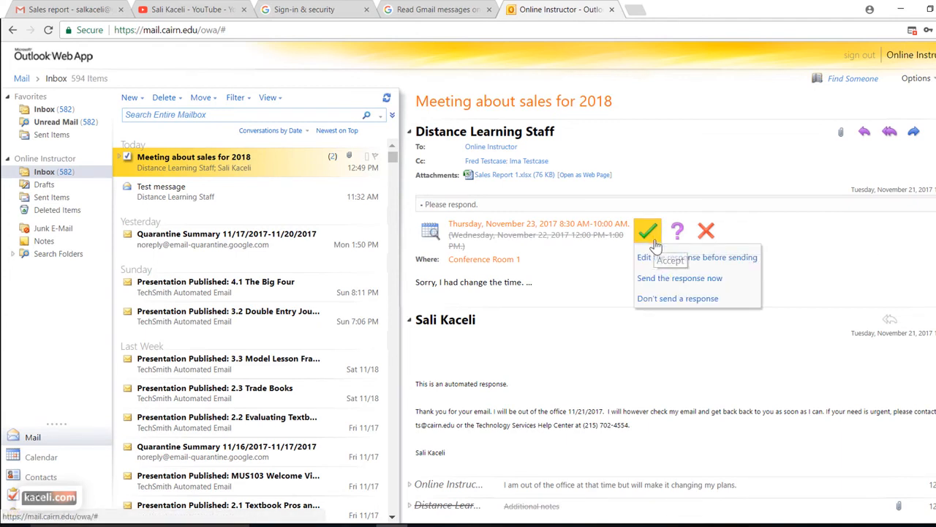
click(665, 284)
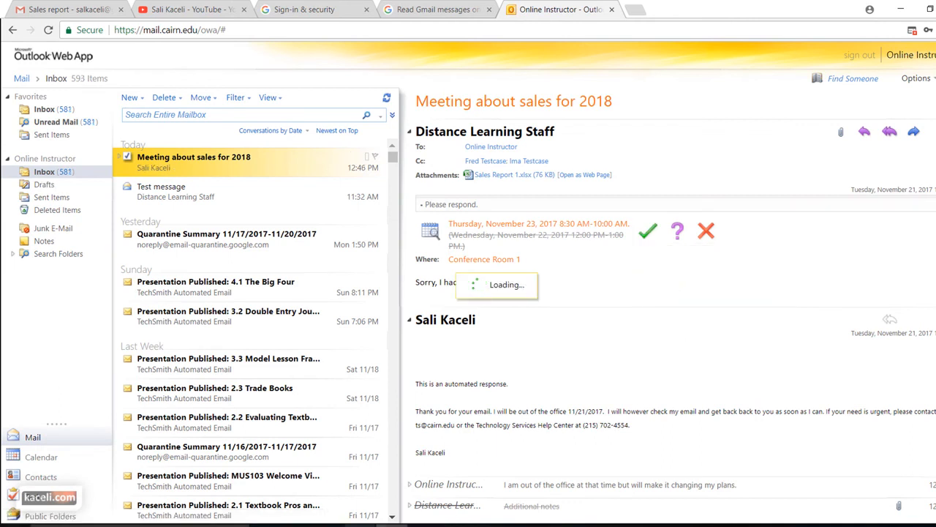
- Switch back to desktop Outlook and view the attendee's acceptance of the updated meeting in the inbox
mouse_move(390, 525)
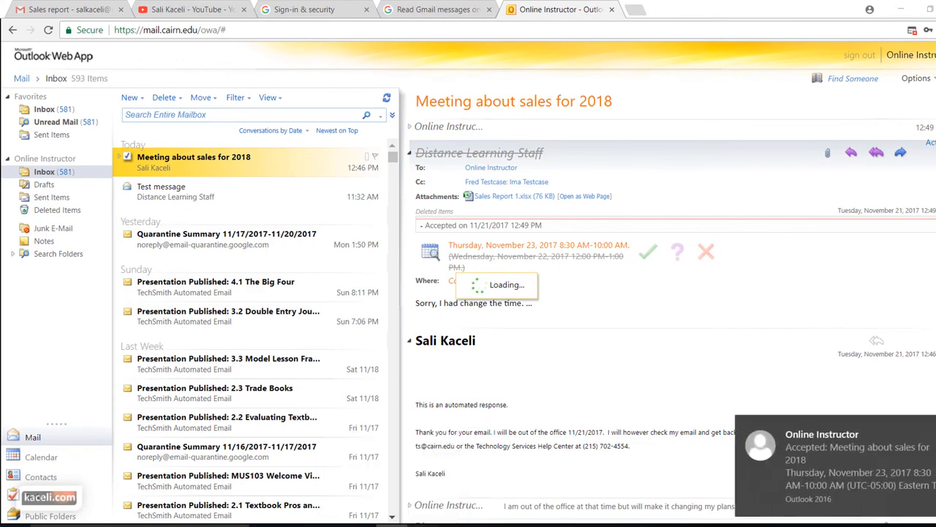
click(424, 525)
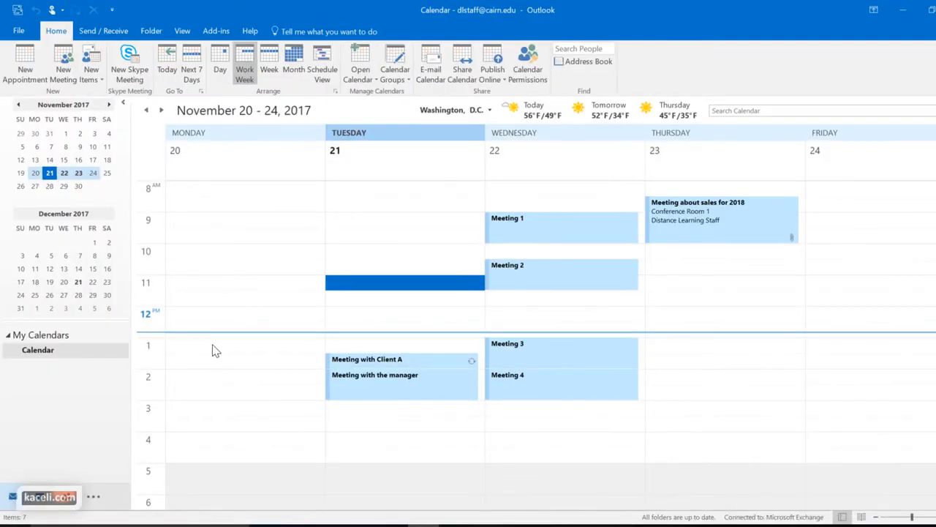
click(13, 498)
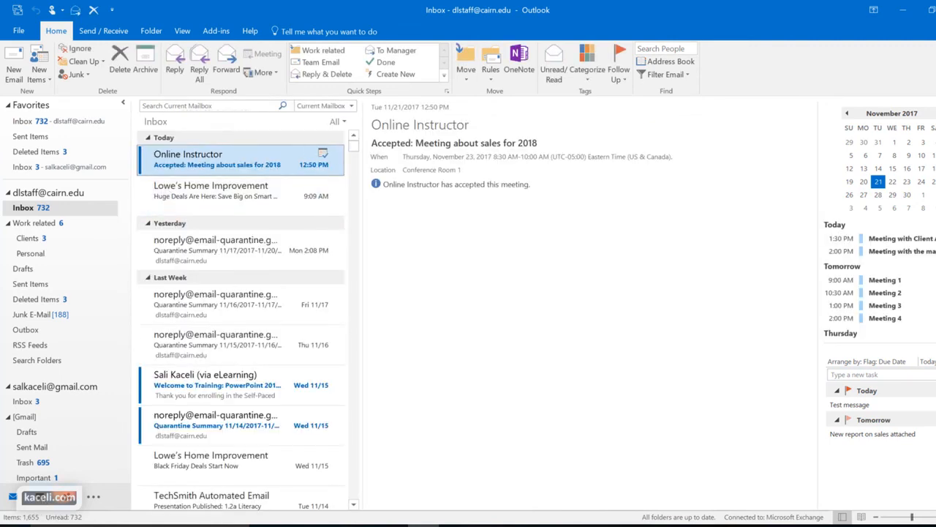
- Open the rescheduled sales meeting from the calendar and examine the attendees' responses in its tracking view
click(42, 502)
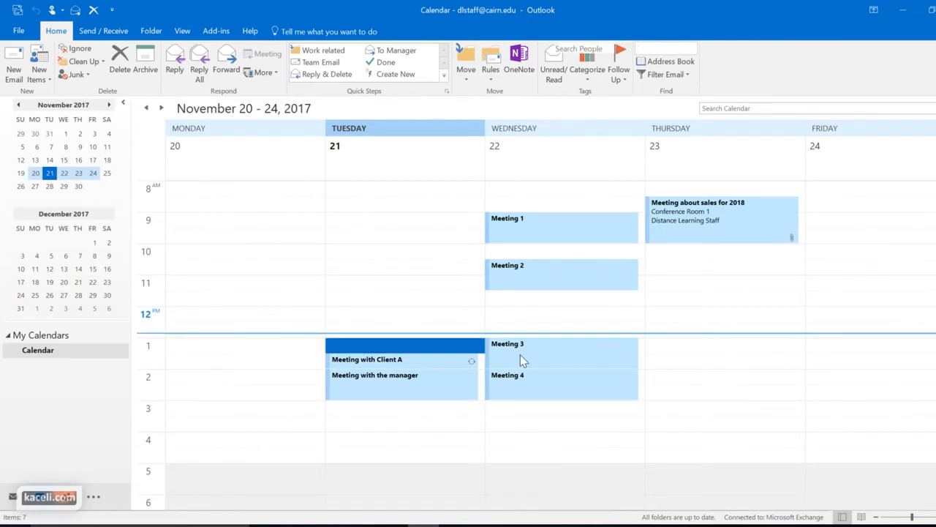
click(697, 217)
double_click(696, 216)
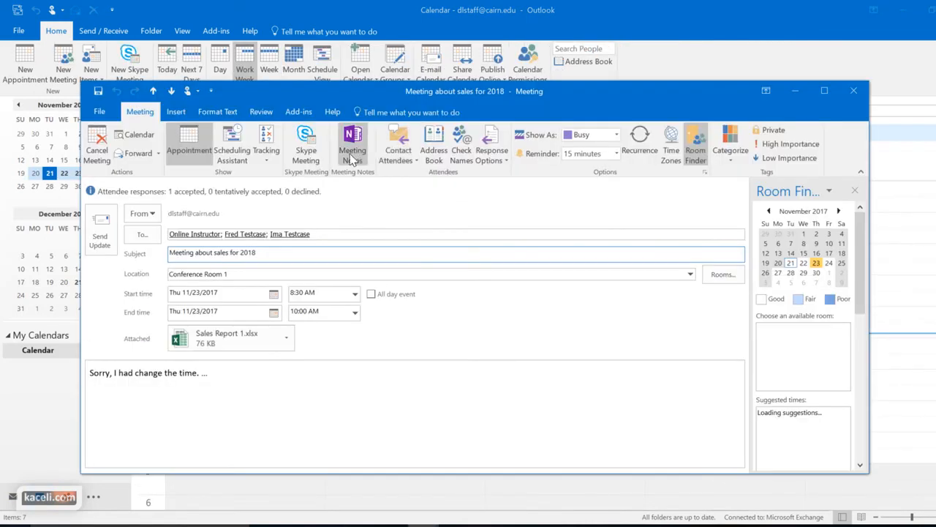
click(267, 144)
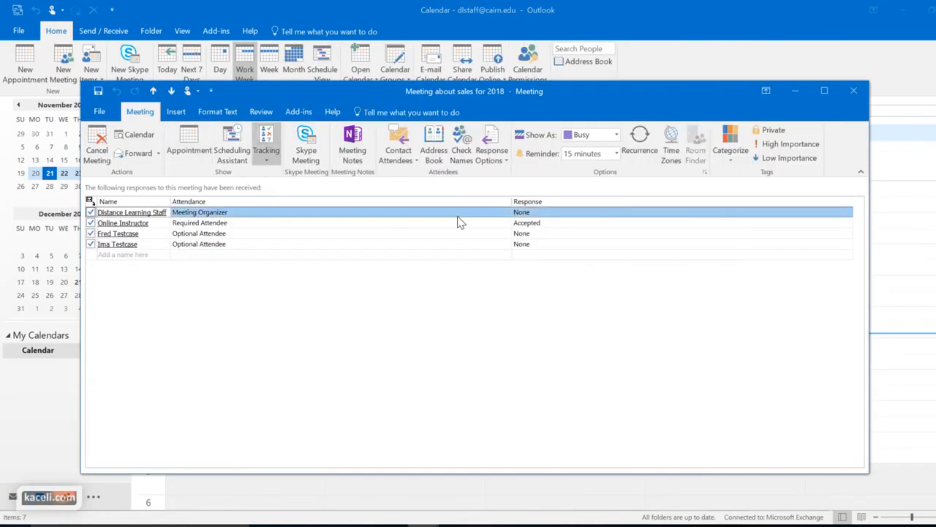